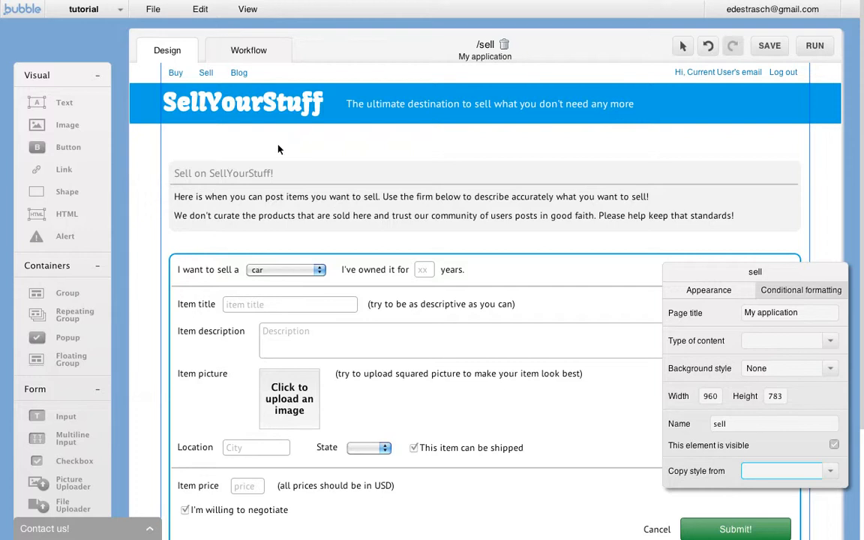
pyautogui.scroll(-3, 277, 149)
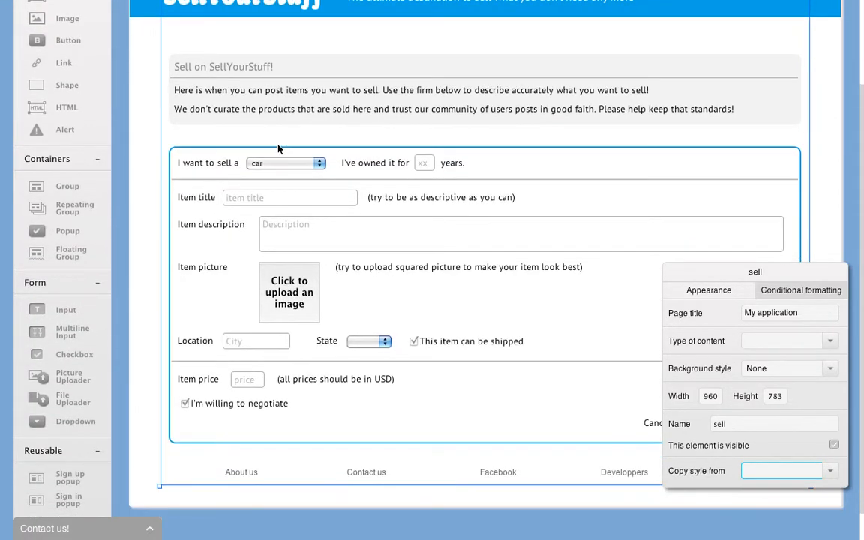
pyautogui.scroll(3, 278, 150)
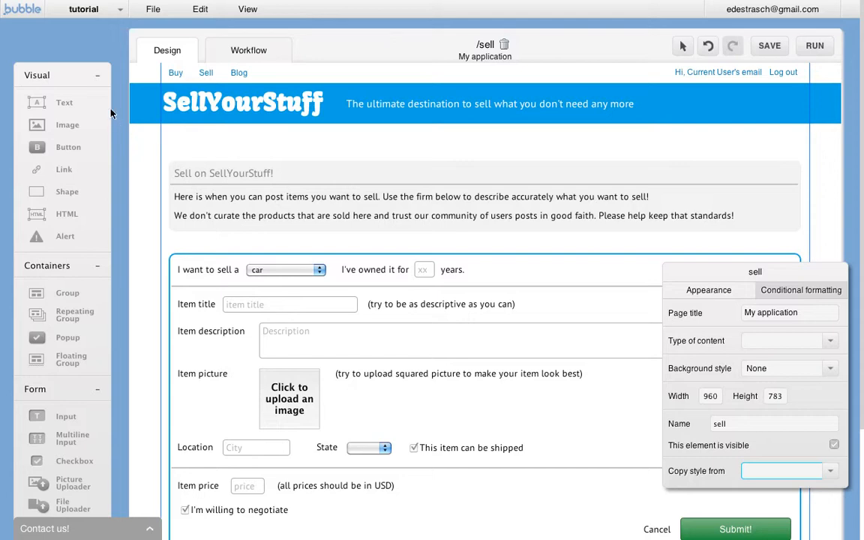
pyautogui.scroll(-4, 77, 85)
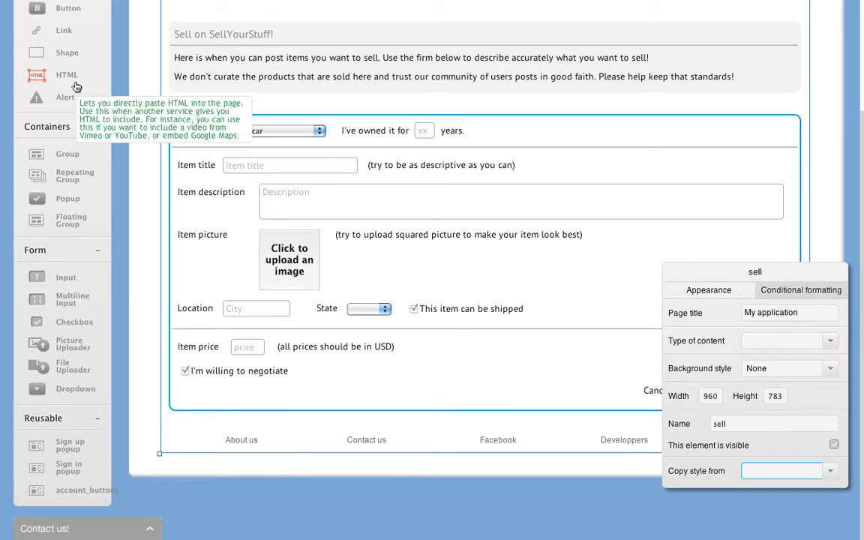
pyautogui.scroll(4, 71, 169)
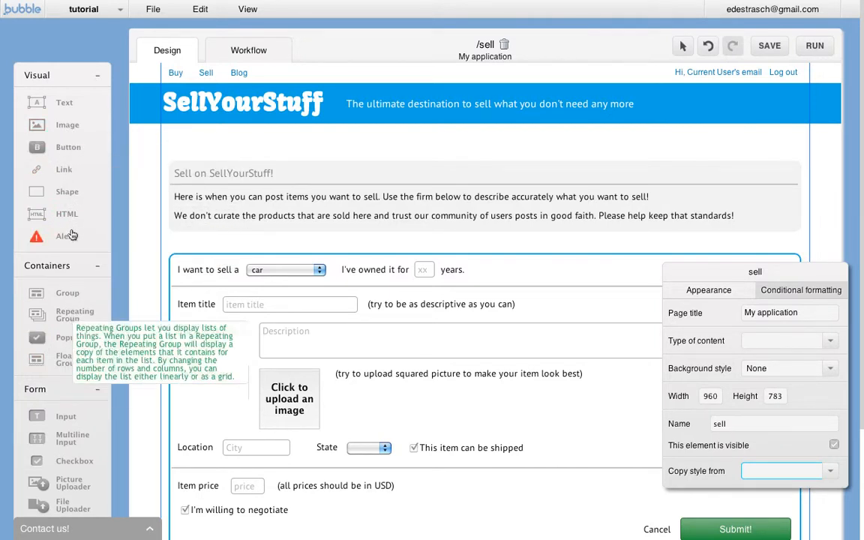
# Draw a button about 174 by 40 px just below the blue header banner and label it Cancel
pyautogui.click(64, 148)
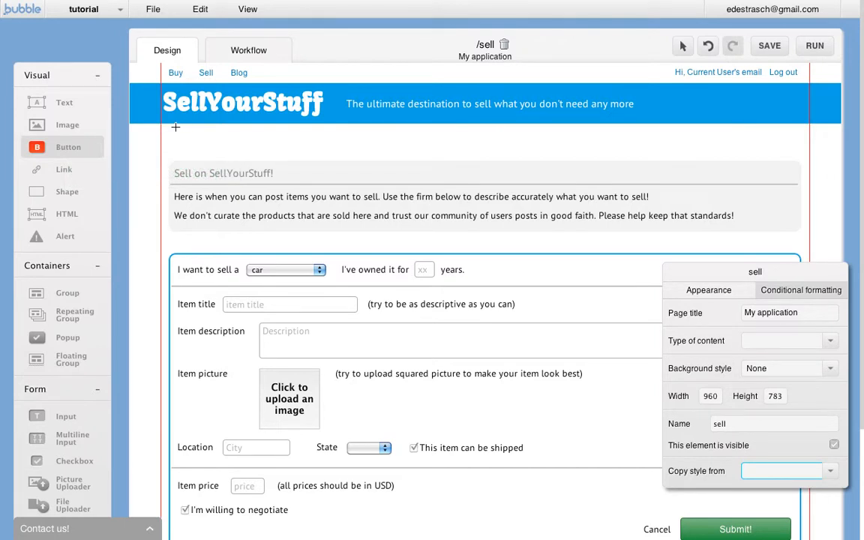
pyautogui.moveTo(173, 128); pyautogui.dragTo(291, 155)
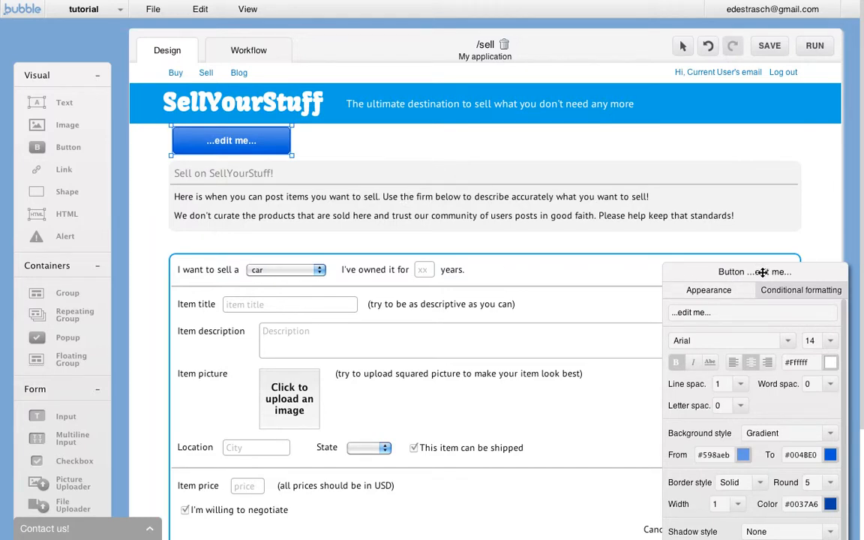
pyautogui.moveTo(709, 270); pyautogui.dragTo(465, 93)
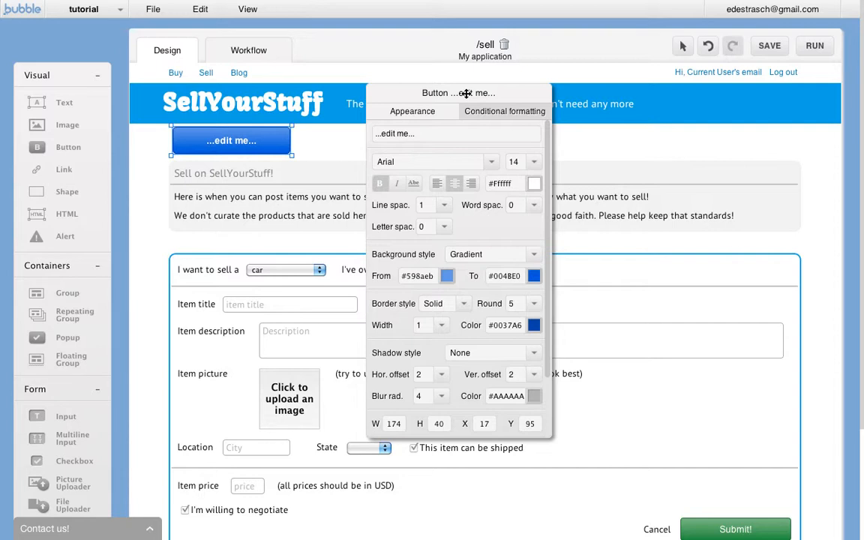
pyautogui.click(399, 133)
pyautogui.tripleClick(405, 132)
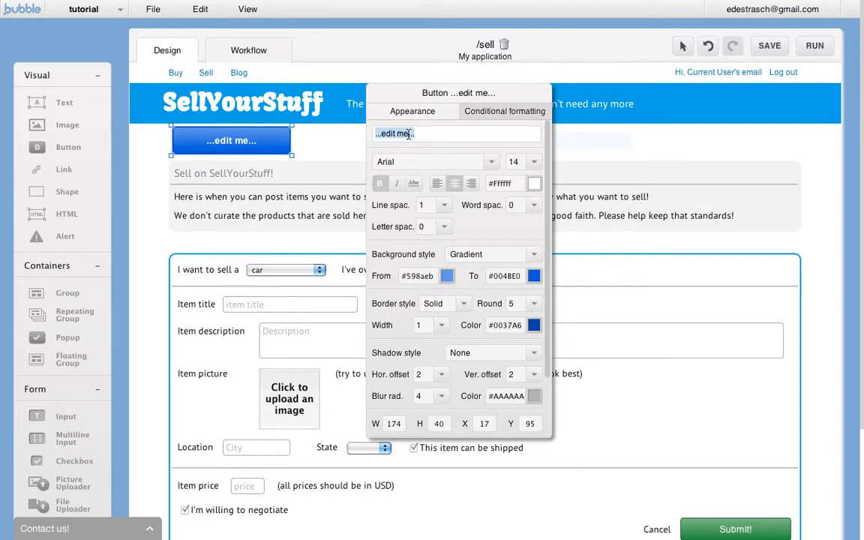
pyautogui.write('Cancel')
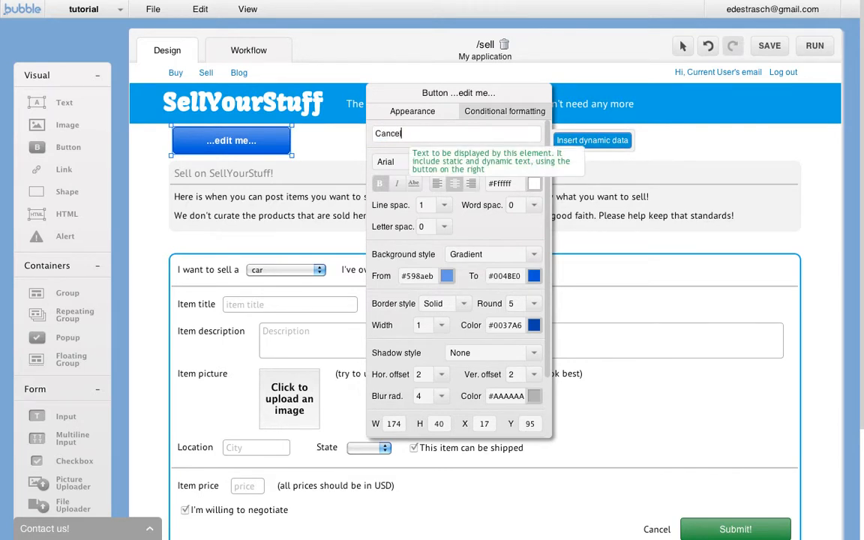
pyautogui.press('Return')
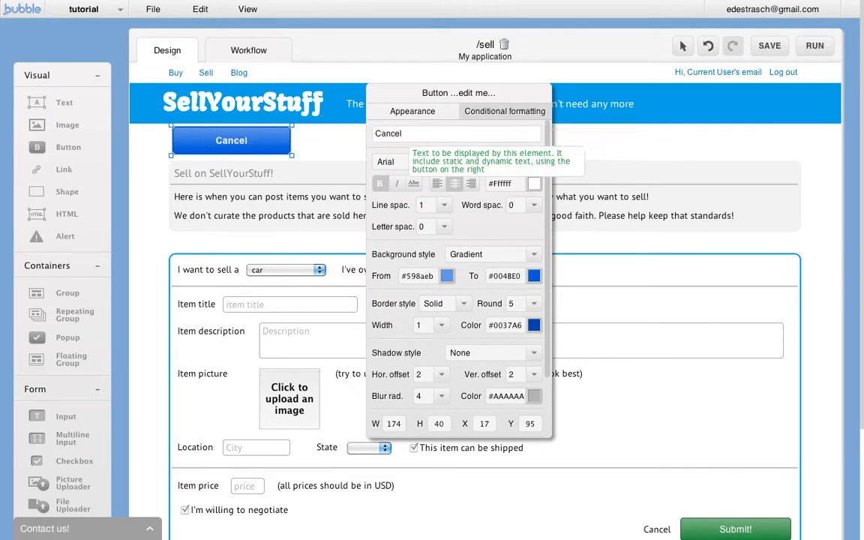
# Give the new Cancel button a Flat Color background in red, #FF0000
pyautogui.click(482, 255)
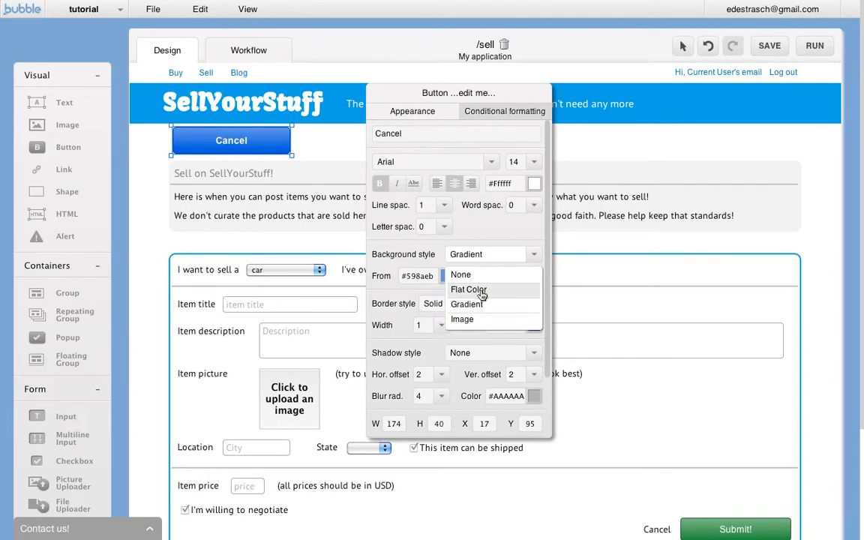
pyautogui.click(479, 288)
pyautogui.click(492, 276)
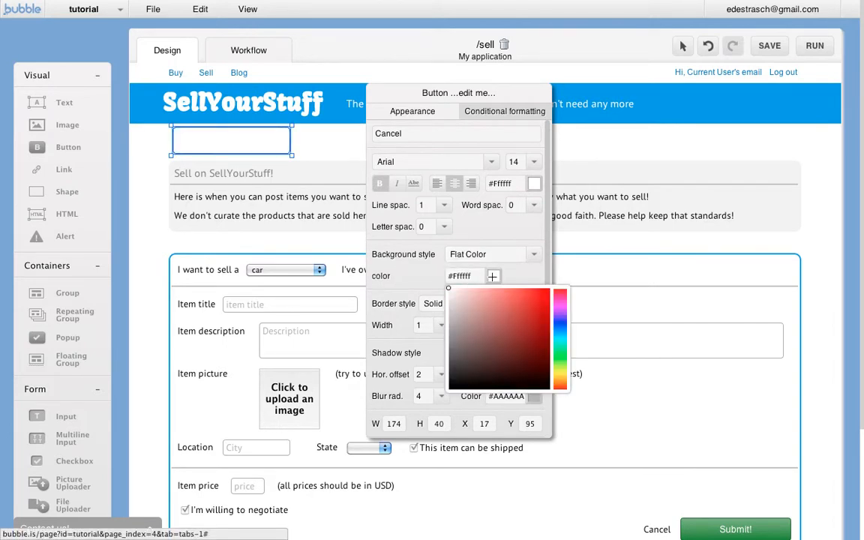
pyautogui.moveTo(518, 306); pyautogui.dragTo(555, 290)
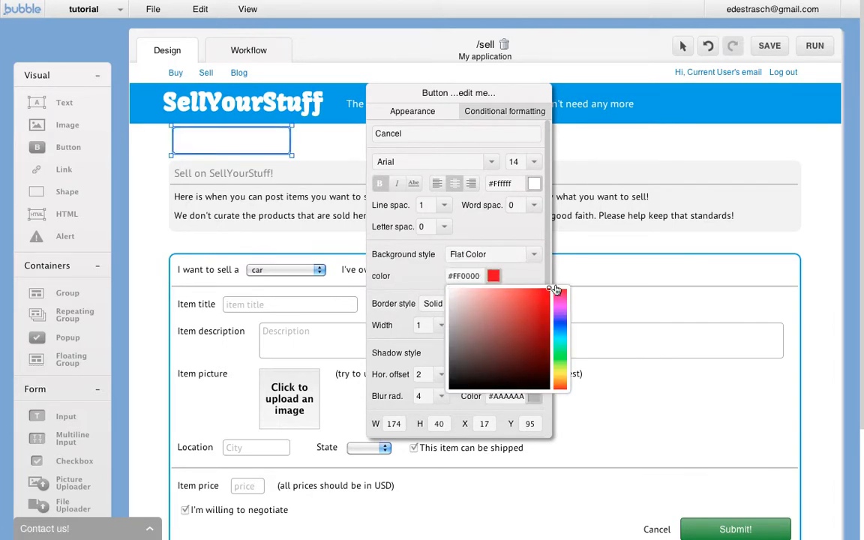
pyautogui.click(527, 229)
# Set the red Cancel button's border colour to #000000 and its shadow style to Outset
pyautogui.click(533, 325)
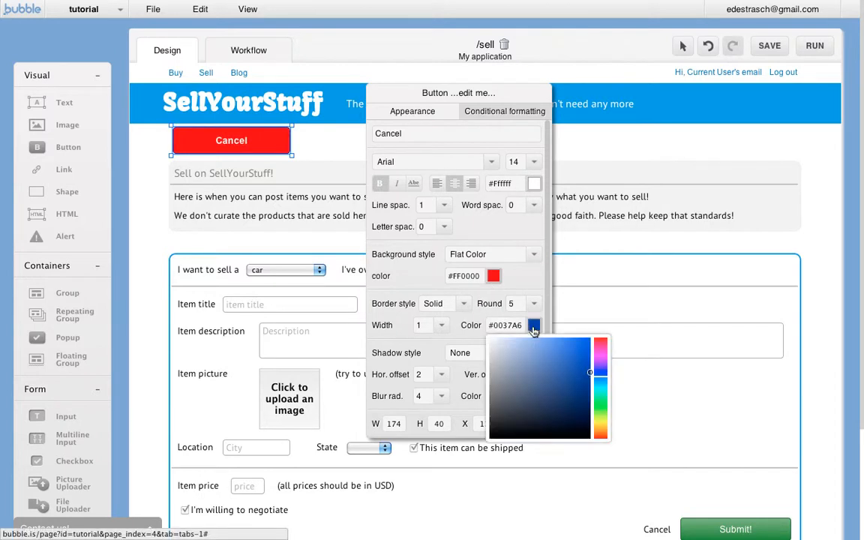
pyautogui.click(543, 361)
pyautogui.moveTo(543, 361); pyautogui.dragTo(463, 447)
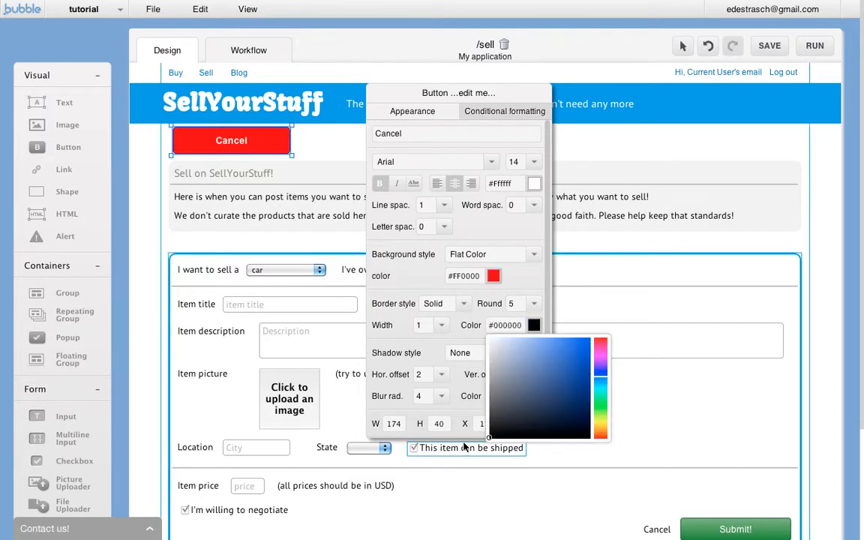
pyautogui.click(449, 348)
pyautogui.click(492, 357)
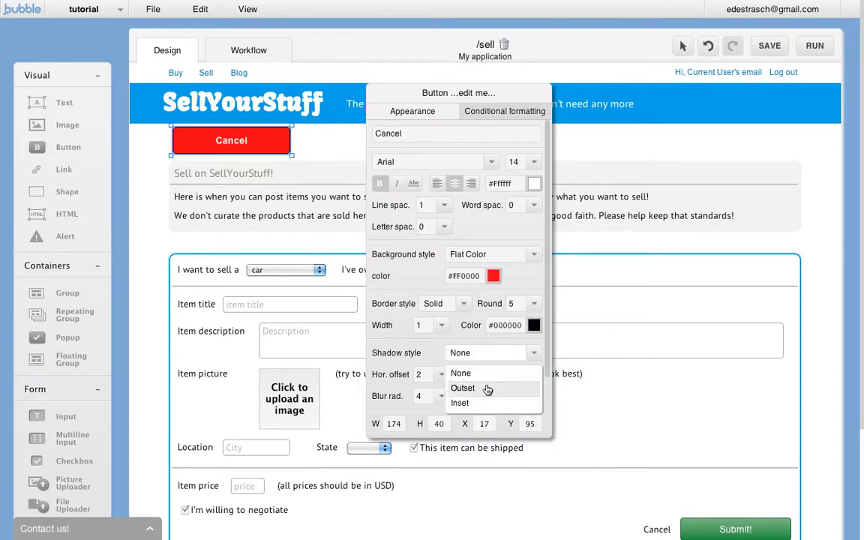
pyautogui.click(487, 389)
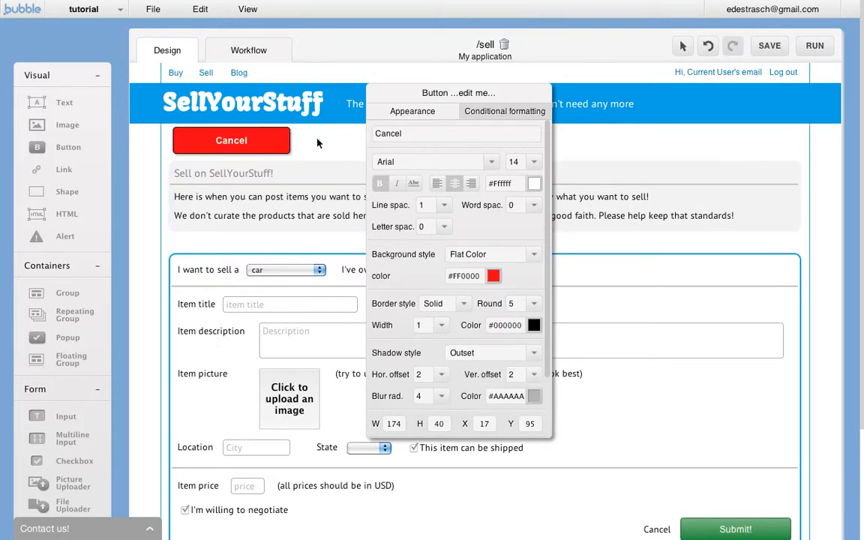
# Delete the red Cancel button below the header and move the property editor out of the way
pyautogui.click(249, 142)
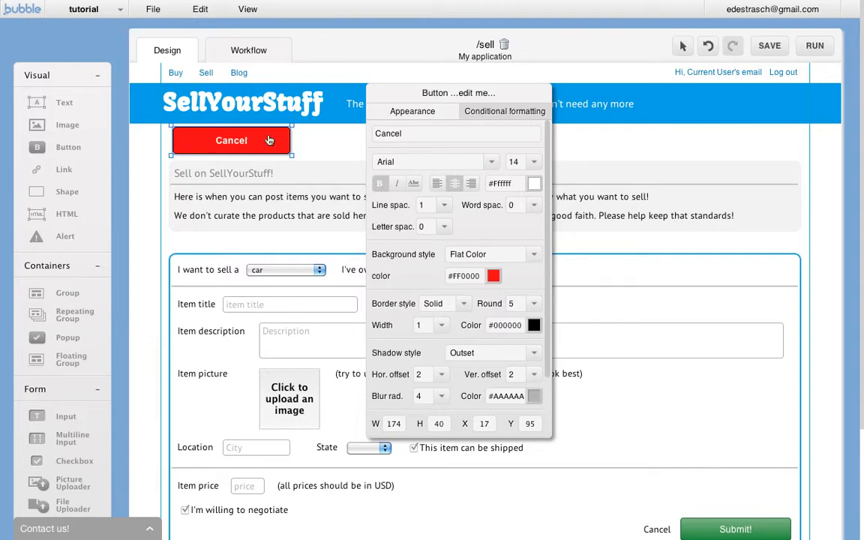
pyautogui.press('Delete')
pyautogui.moveTo(402, 93); pyautogui.dragTo(828, 167)
pyautogui.scroll(-3, 477, 145)
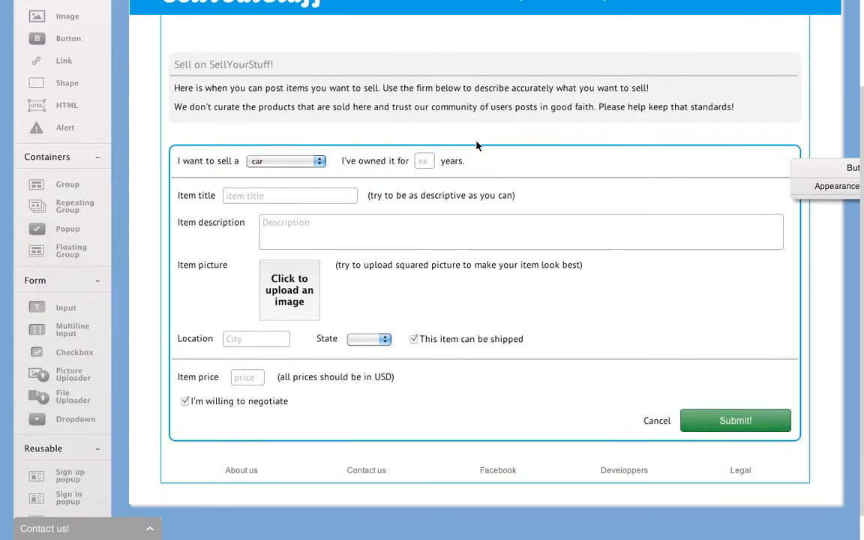
pyautogui.scroll(3, 477, 145)
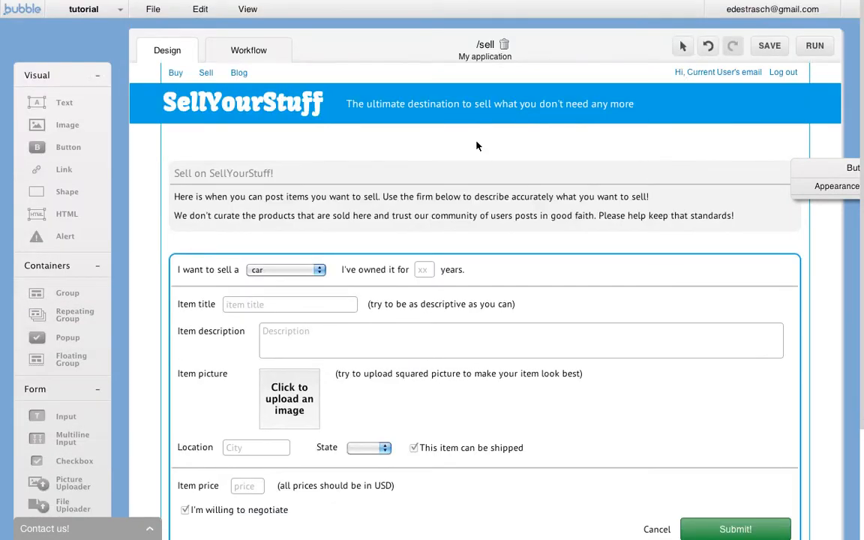
# Examine the sell page's workflow, inspecting the submit event's Create a new Item for sale and Go to page index actions
pyautogui.click(252, 52)
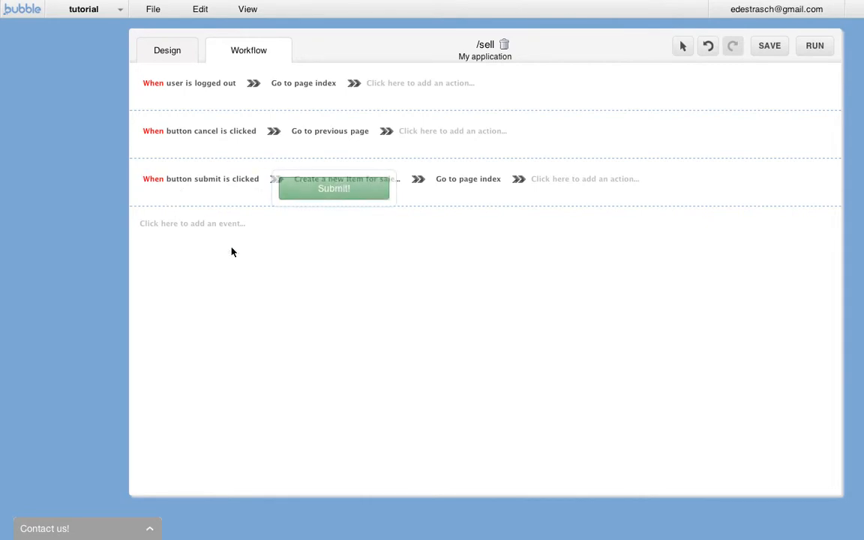
pyautogui.click(339, 194)
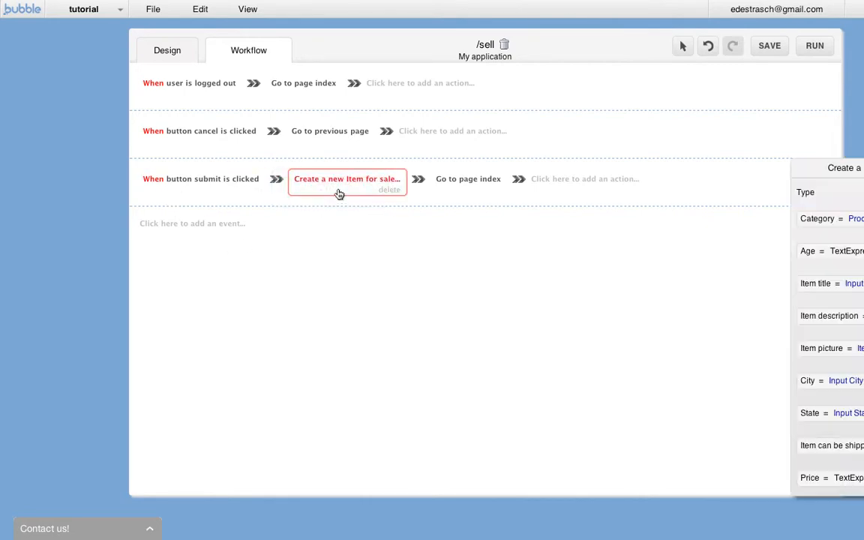
pyautogui.moveTo(831, 168); pyautogui.dragTo(576, 169)
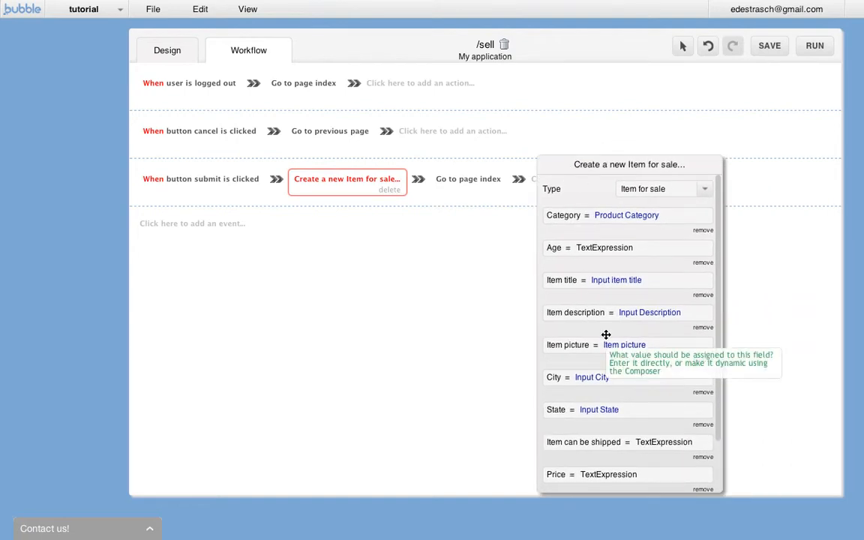
pyautogui.moveTo(627, 165); pyautogui.dragTo(711, 158)
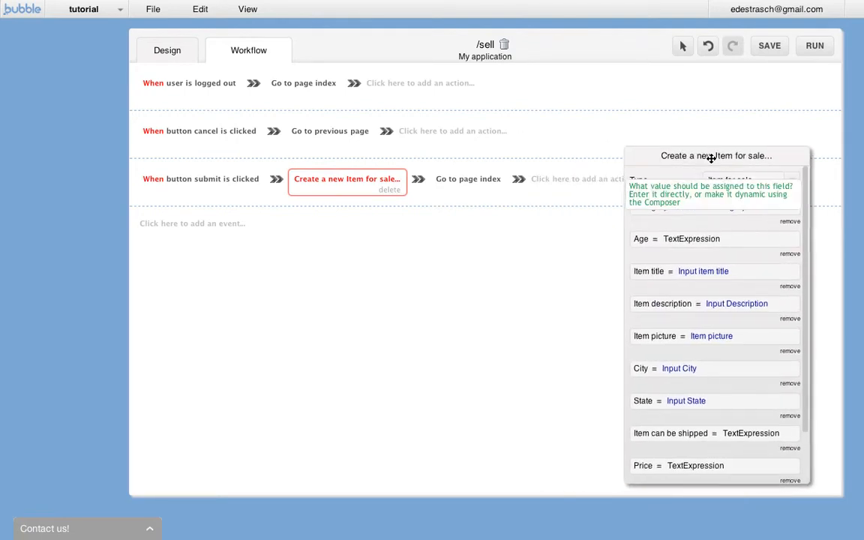
pyautogui.click(459, 187)
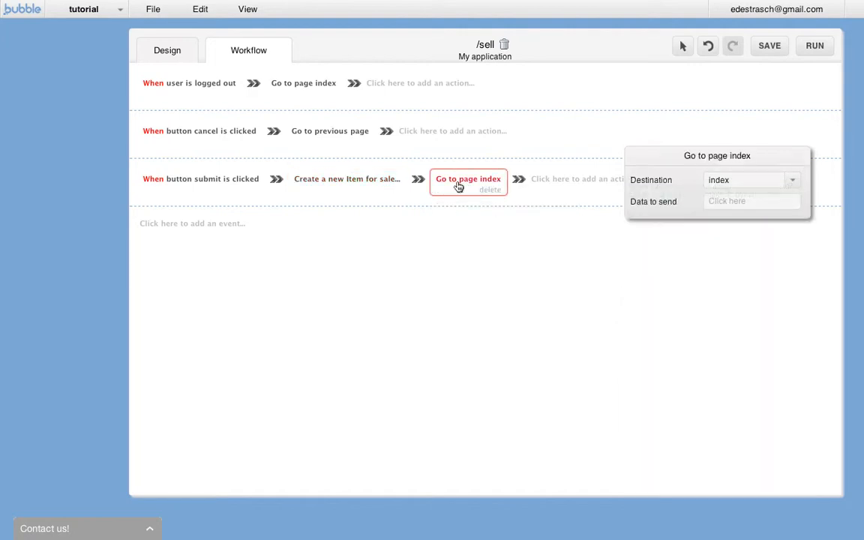
# Add a Page is loaded event to the sell page's workflow and browse the actions available for it
pyautogui.click(173, 224)
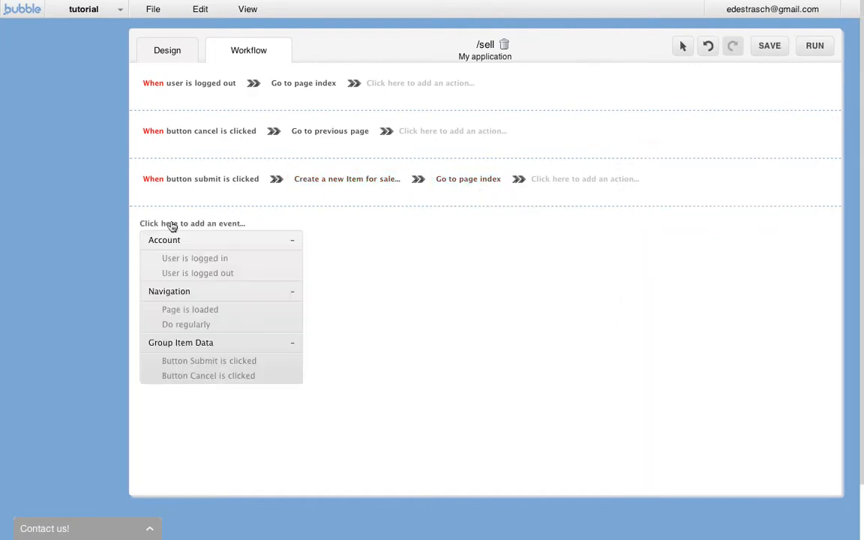
pyautogui.click(195, 311)
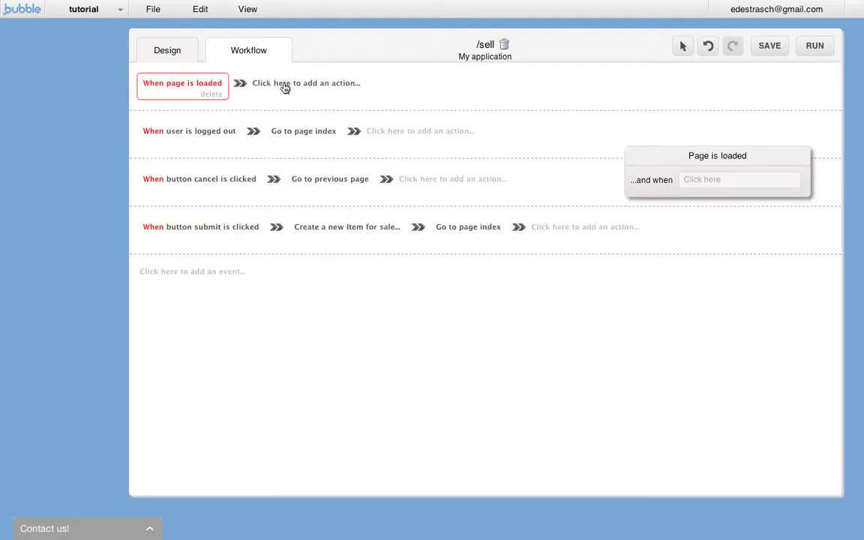
pyautogui.click(285, 86)
pyautogui.scroll(-3, 315, 120)
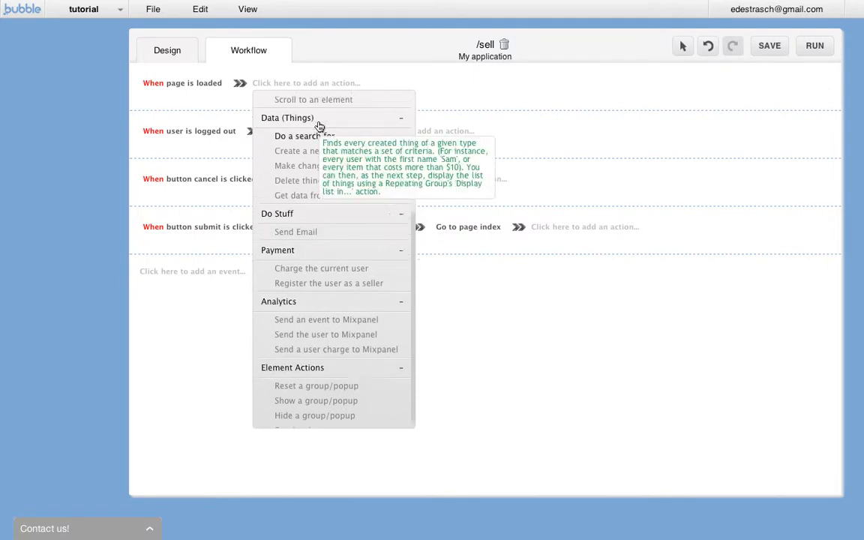
pyautogui.scroll(3, 319, 126)
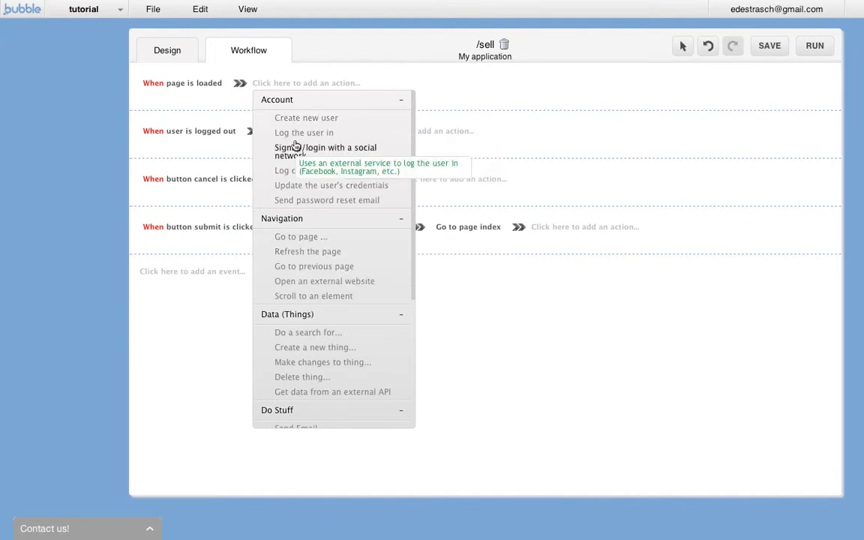
pyautogui.scroll(-5, 293, 154)
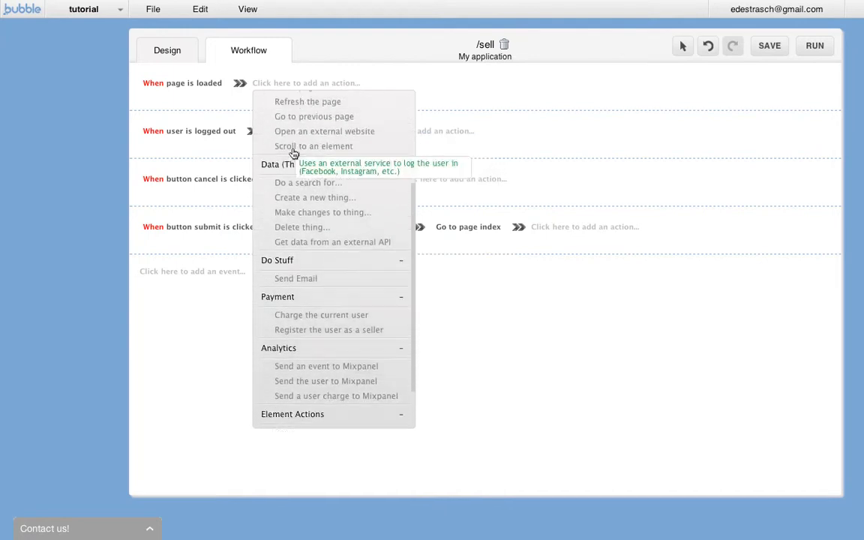
pyautogui.scroll(-2, 310, 164)
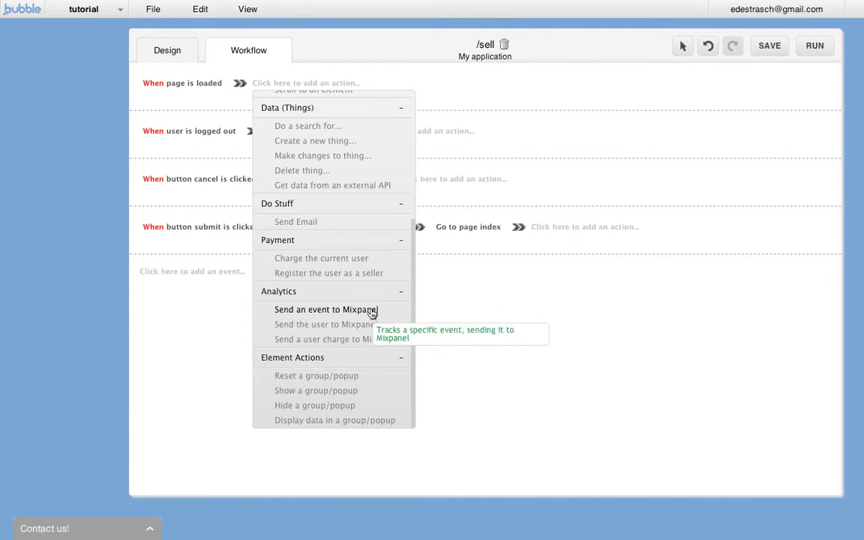
# Return to the sell page's design view and open the index page
pyautogui.rightClick(188, 88)
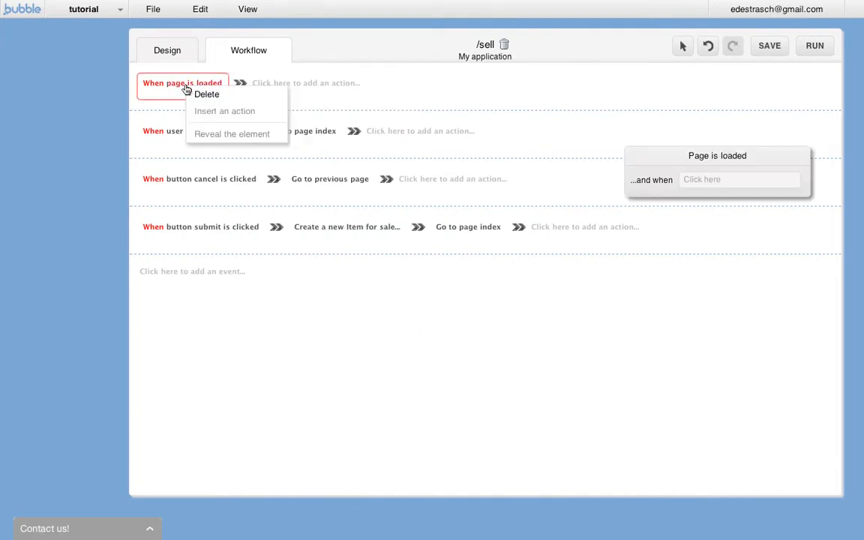
pyautogui.click(232, 134)
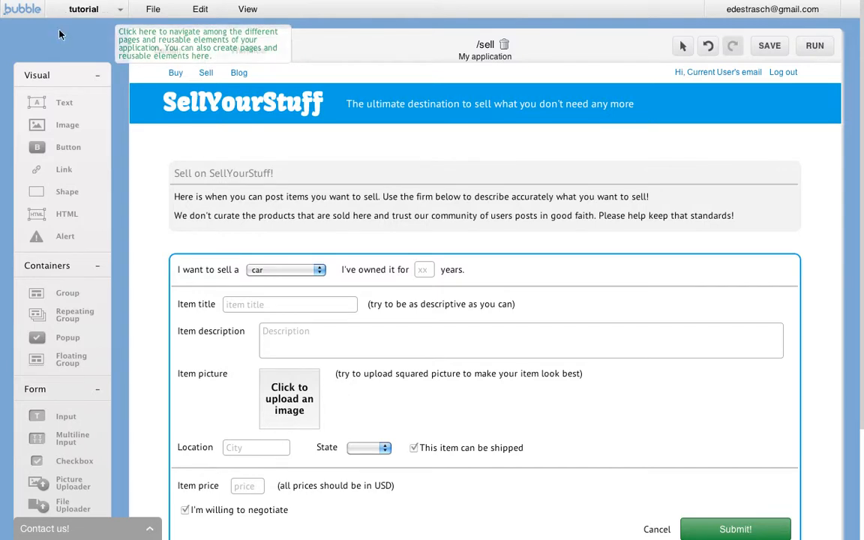
pyautogui.click(111, 8)
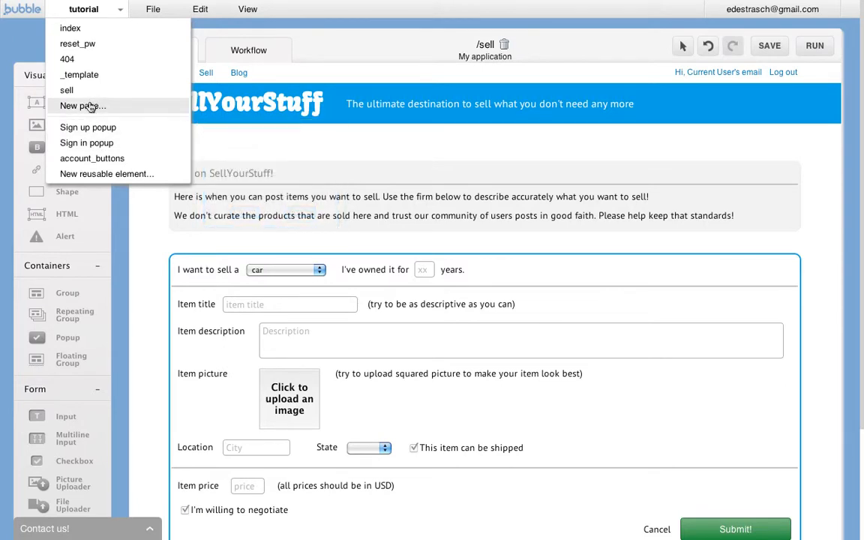
pyautogui.click(75, 30)
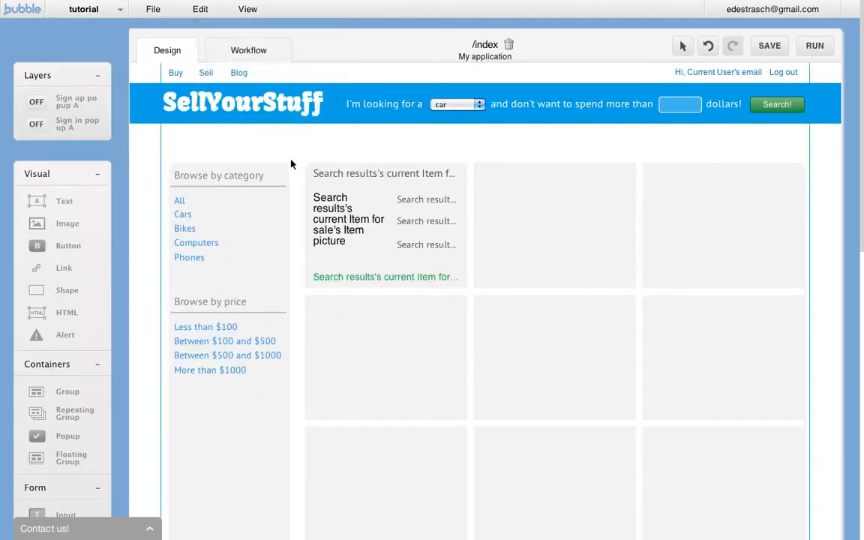
# Look over the index page, then open the application preferences and examine the General settings for domain name and favicon
pyautogui.scroll(-5, 291, 163)
pyautogui.scroll(5, 291, 163)
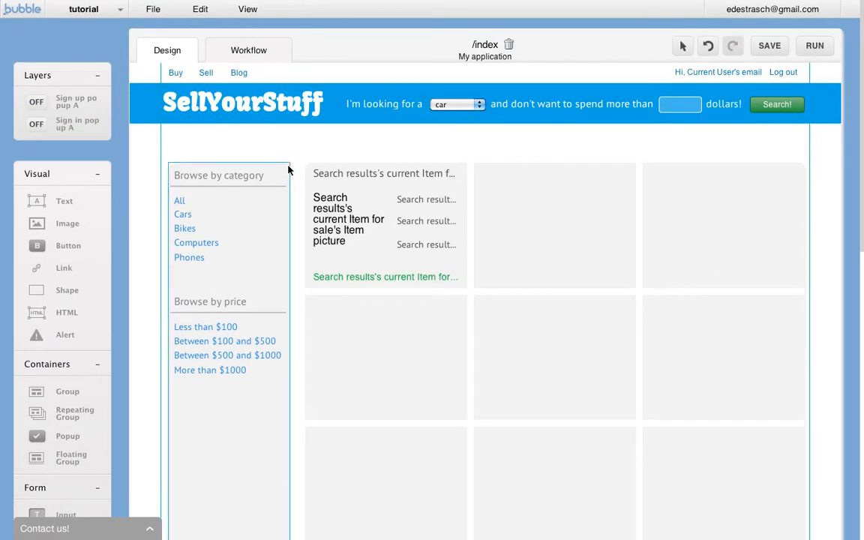
pyautogui.click(152, 9)
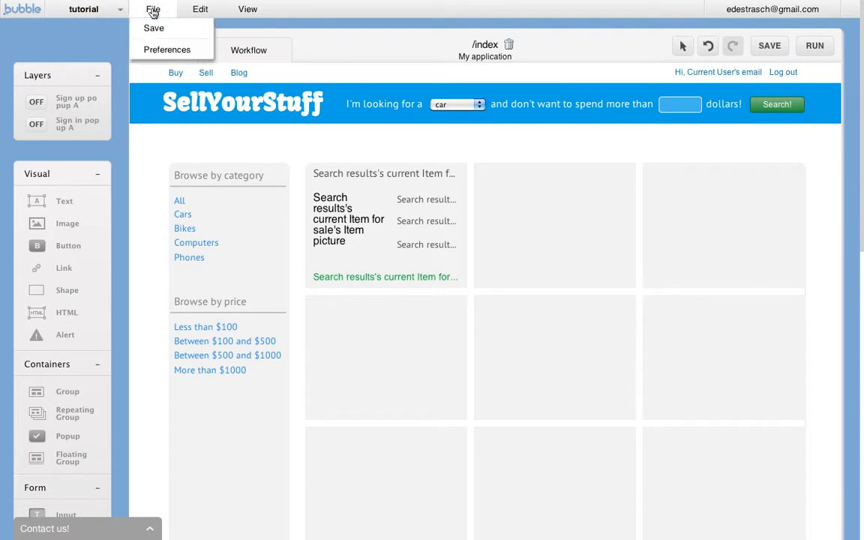
pyautogui.click(160, 57)
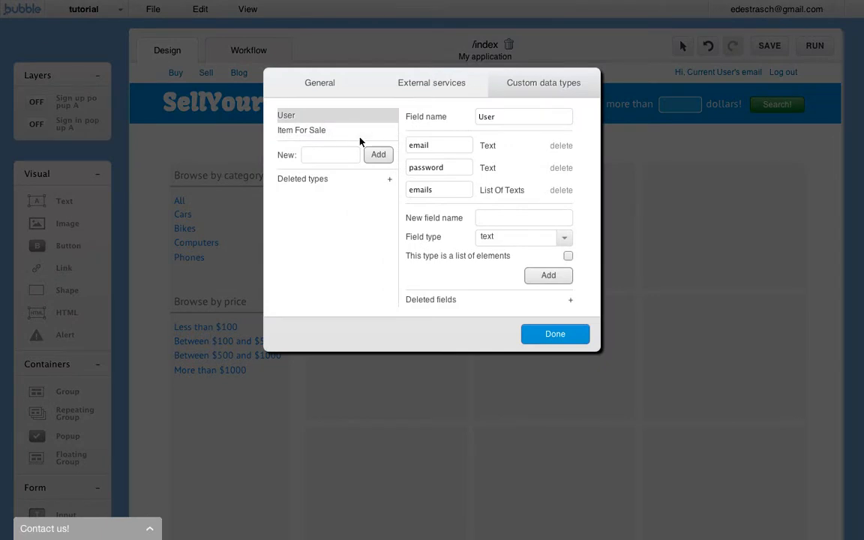
pyautogui.click(326, 85)
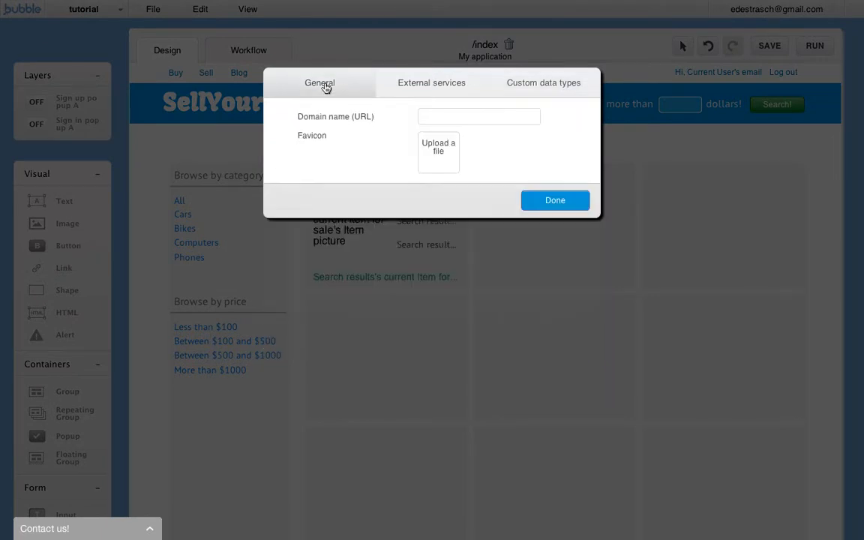
pyautogui.click(447, 117)
# Examine the External services preferences, including the Facebook and Stripe key fields
pyautogui.click(418, 86)
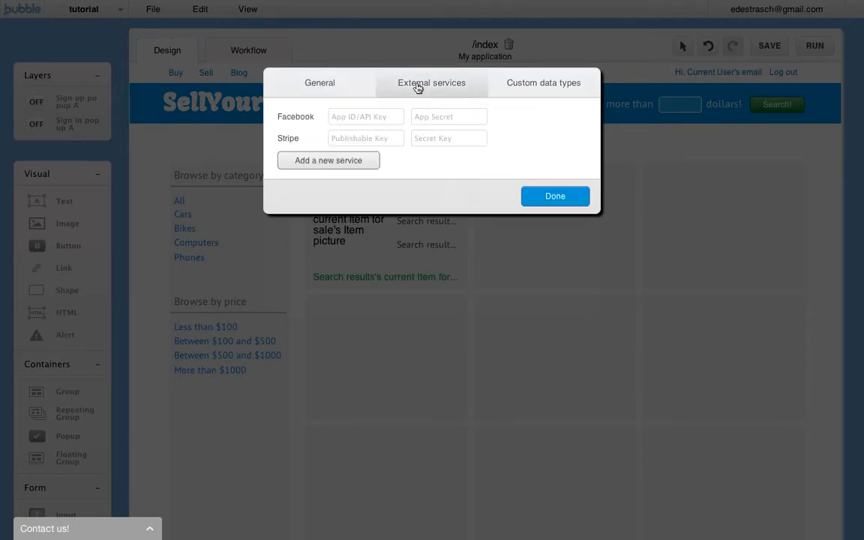
pyautogui.click(339, 117)
pyautogui.click(411, 112)
# Review the custom data types, examine all fields of the Item For Sale type, and close the preferences
pyautogui.click(512, 86)
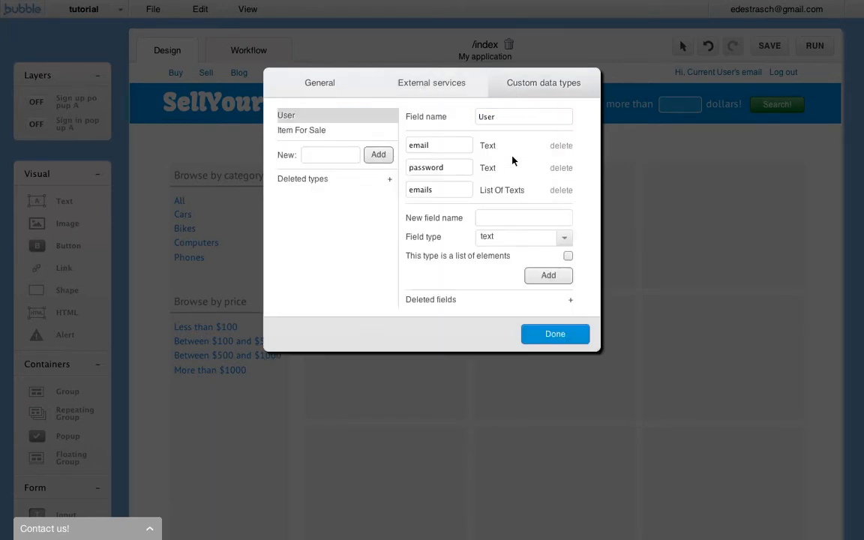
pyautogui.click(303, 130)
pyautogui.scroll(-4, 516, 188)
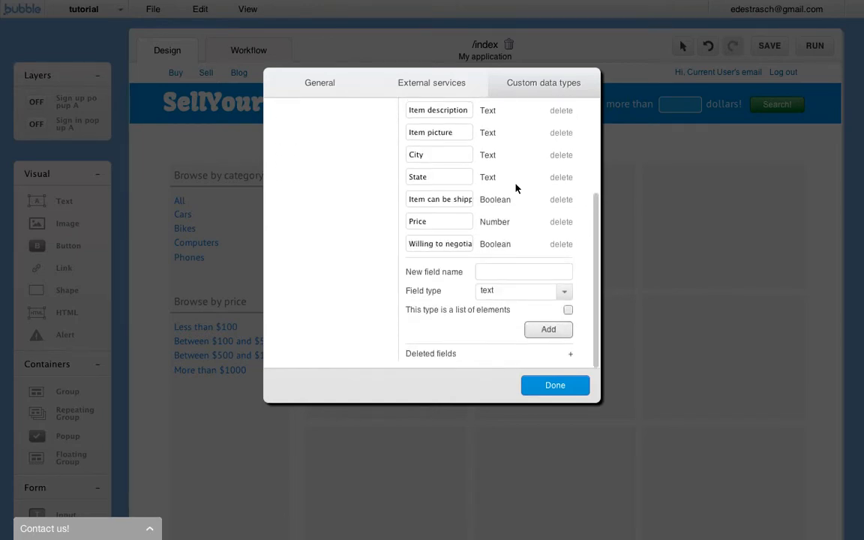
pyautogui.scroll(4, 516, 188)
pyautogui.click(570, 388)
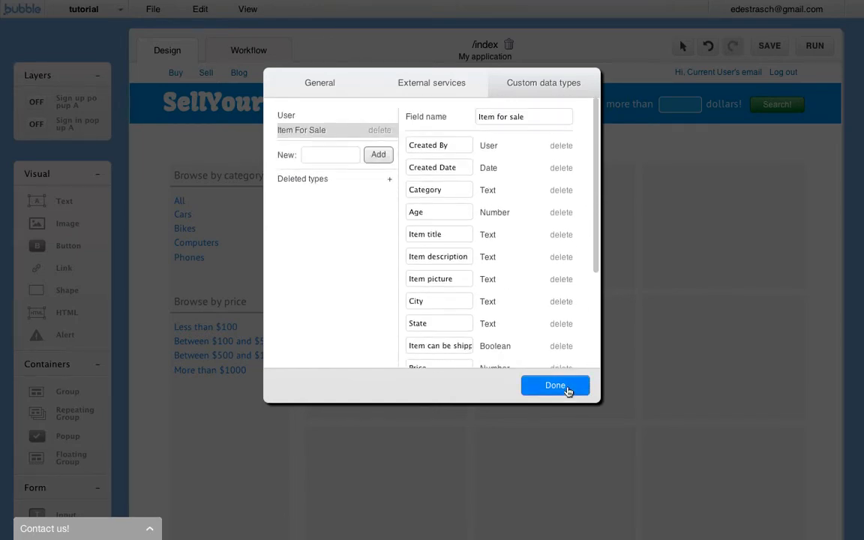
# Open the sell page, save the application and run it
pyautogui.click(121, 15)
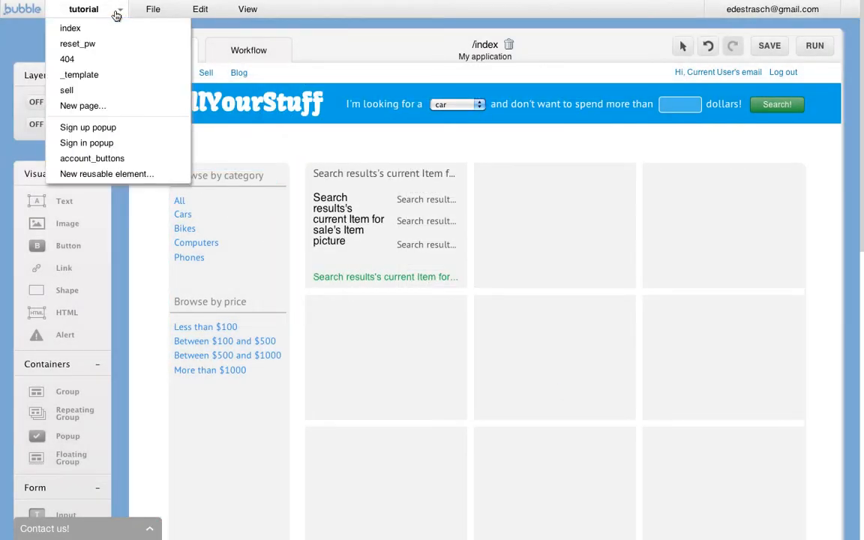
pyautogui.click(68, 90)
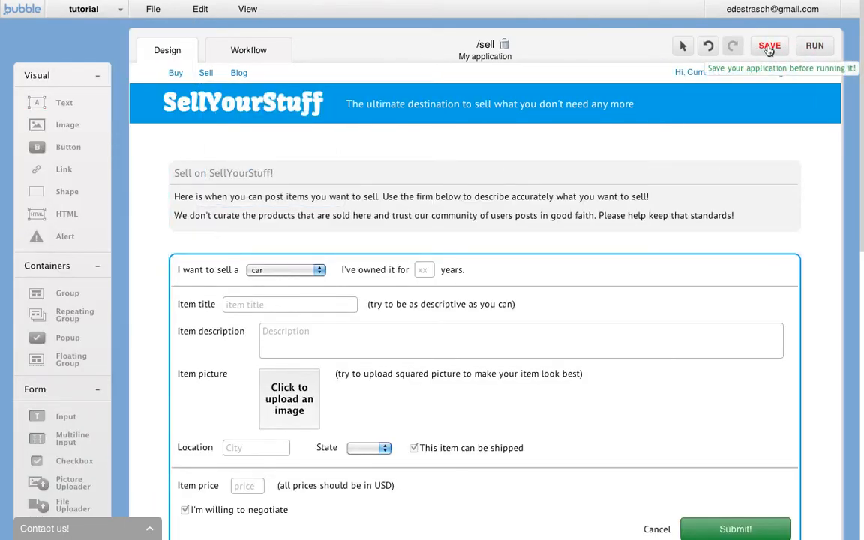
pyautogui.click(811, 49)
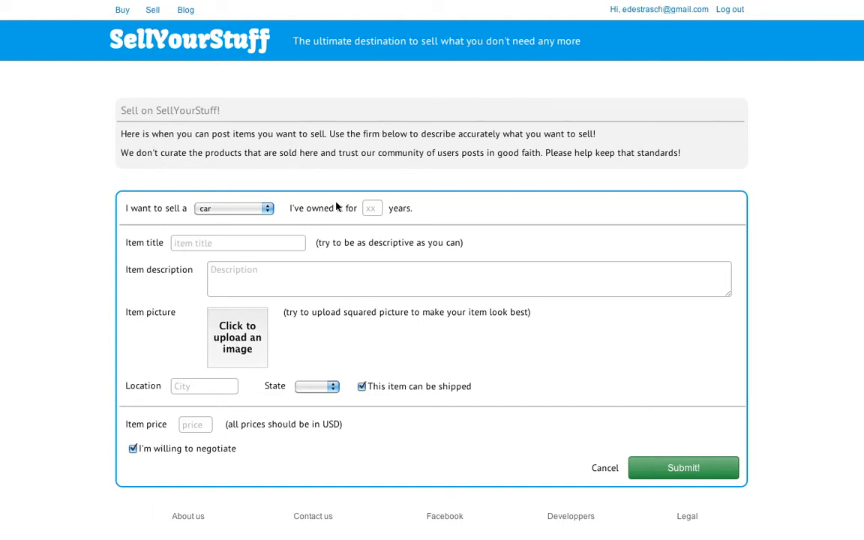
# Place the cursor in the Item title field of the running sell form
pyautogui.click(239, 243)
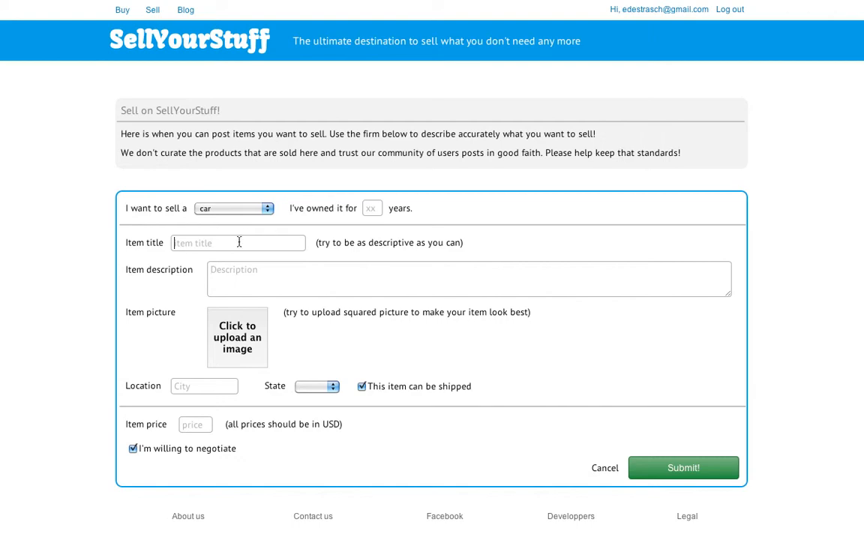